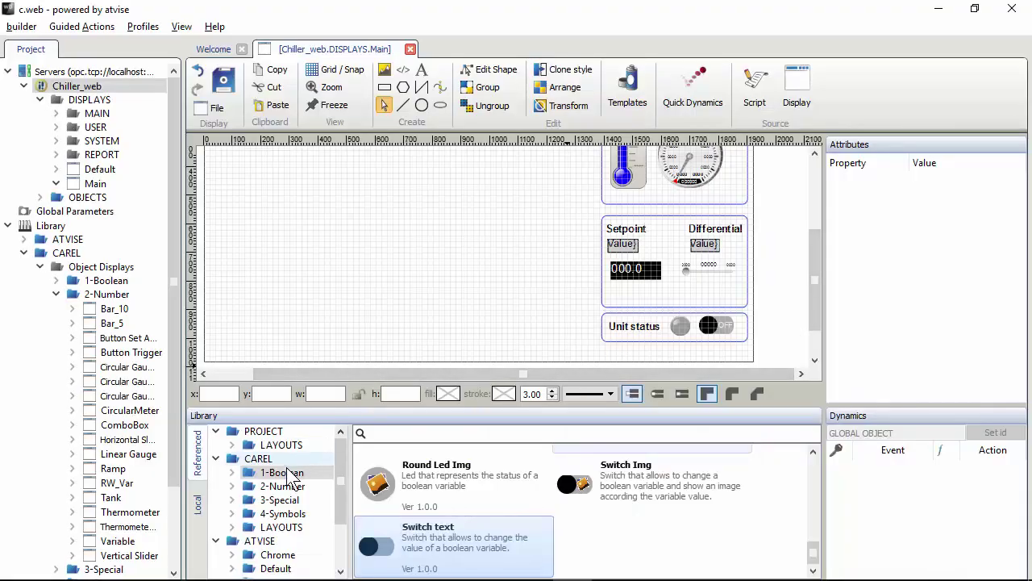
# - Place a CAREL 2-Number Variable object between the Unit status LED and the OFF switch
pyautogui.click(290, 487)
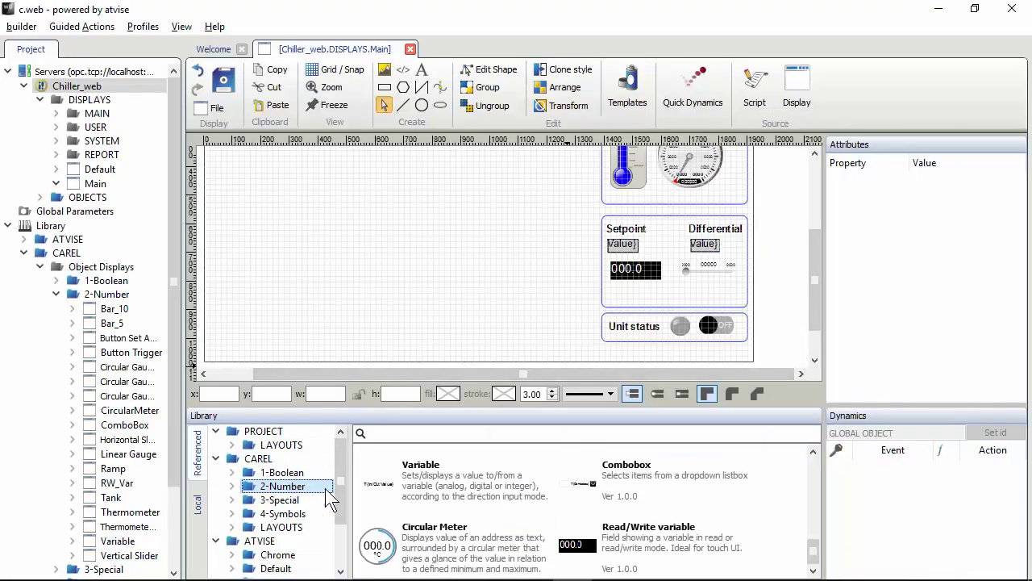
pyautogui.click(476, 500)
pyautogui.moveTo(406, 486); pyautogui.dragTo(689, 353)
pyautogui.scroll(4, 690, 353)
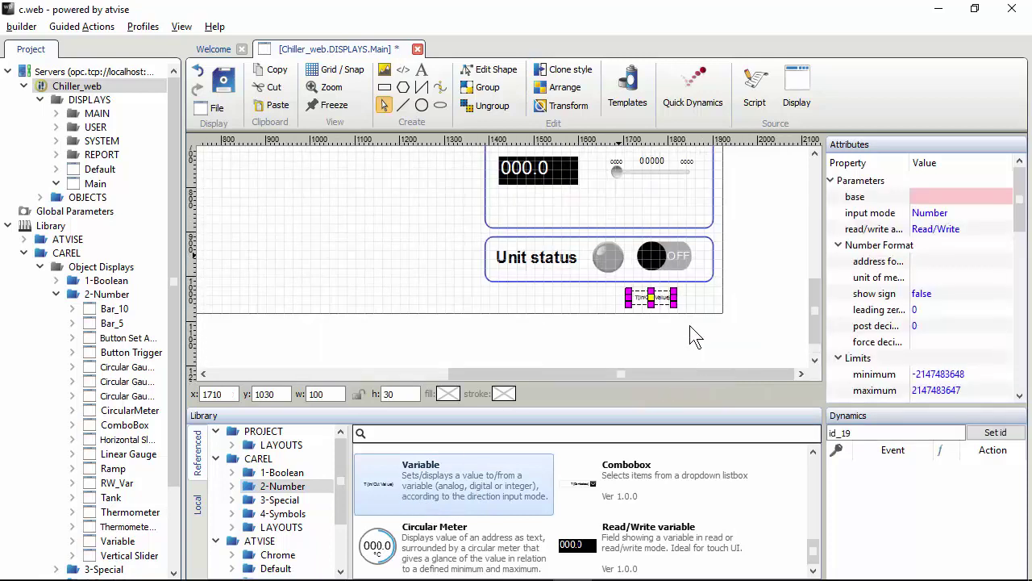
pyautogui.click(476, 273)
pyautogui.moveTo(476, 273); pyautogui.dragTo(450, 271)
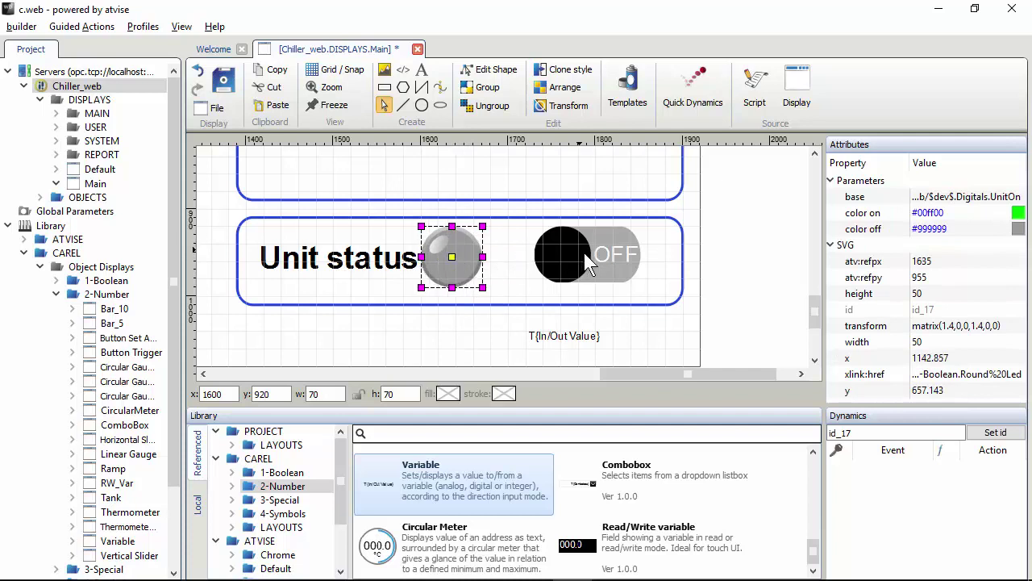
pyautogui.moveTo(590, 258); pyautogui.dragTo(625, 258)
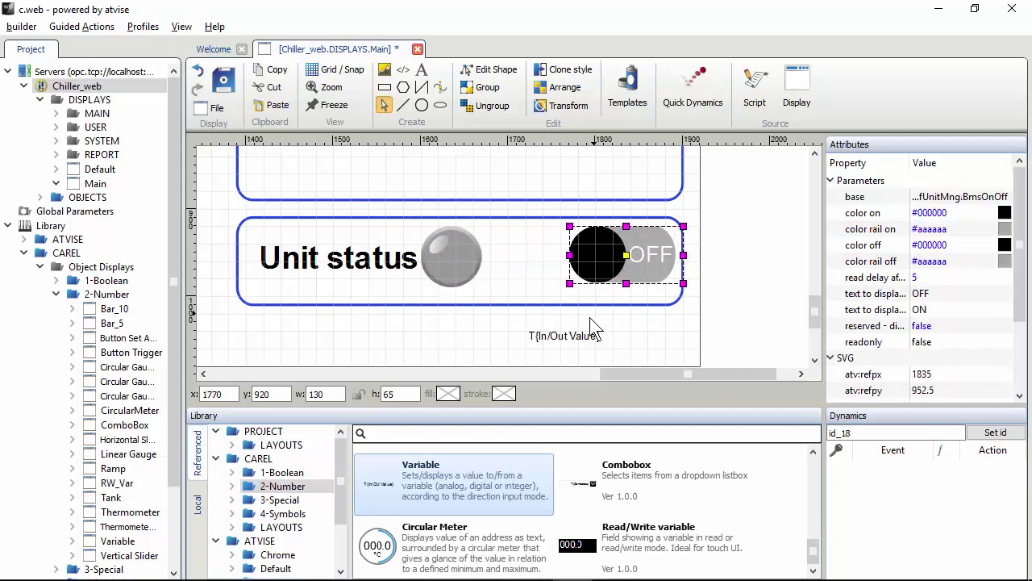
pyautogui.moveTo(566, 349); pyautogui.dragTo(538, 277)
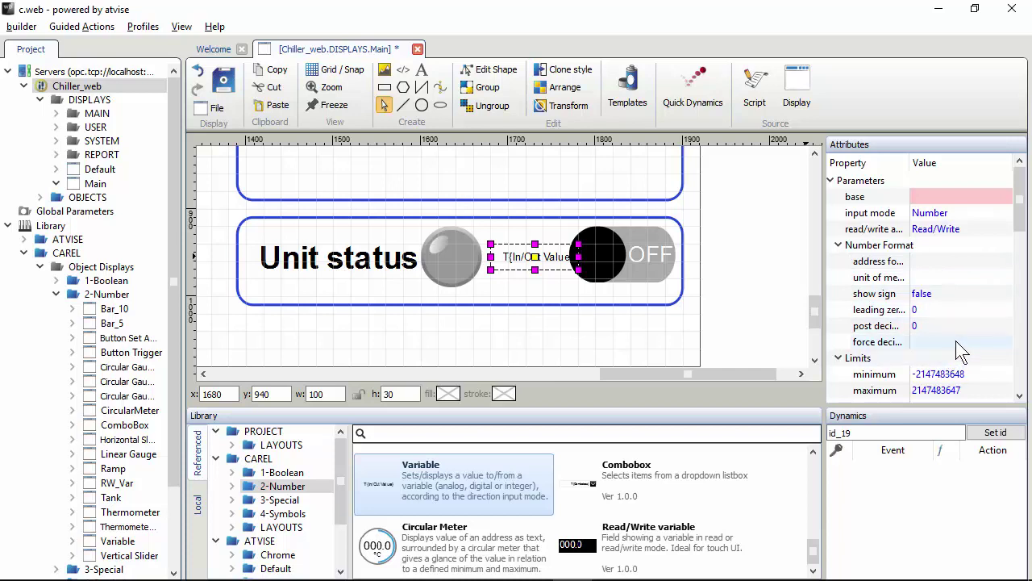
# - Set the Variable's Font size to 36 in Attributes
pyautogui.click(838, 358)
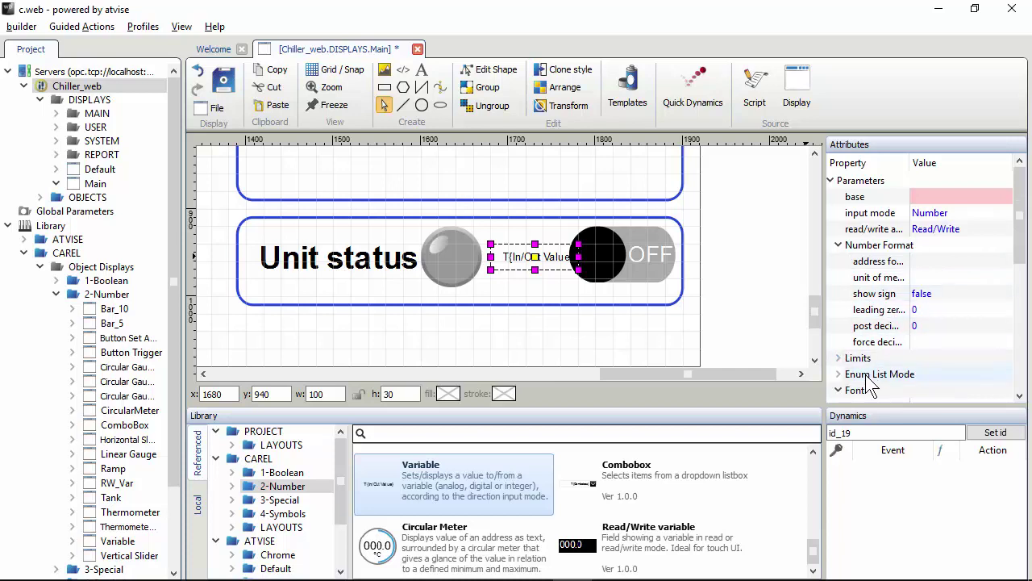
pyautogui.scroll(-2, 903, 377)
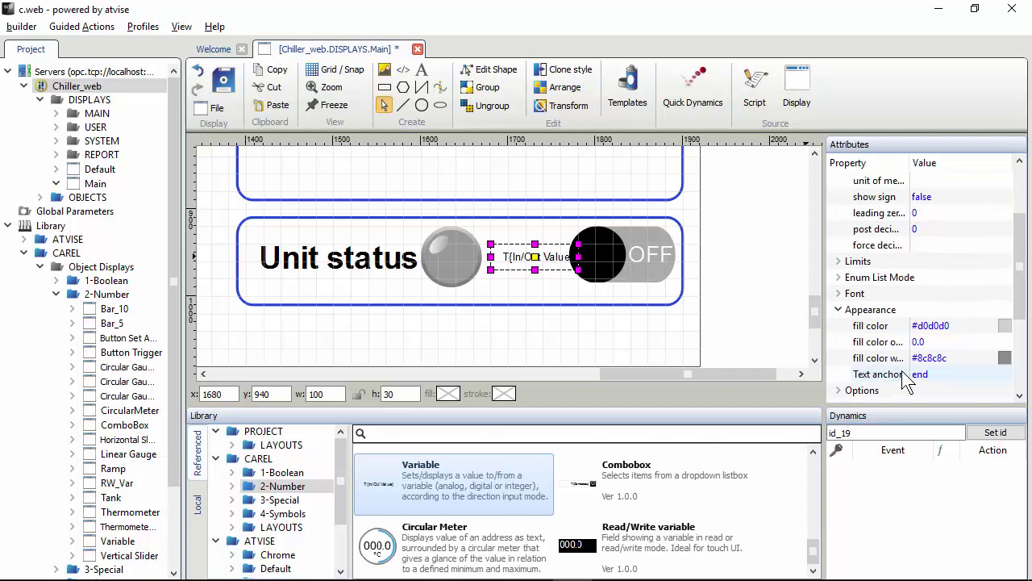
pyautogui.click(839, 294)
pyautogui.click(920, 325)
pyautogui.click(968, 325)
pyautogui.scroll(-3, 958, 428)
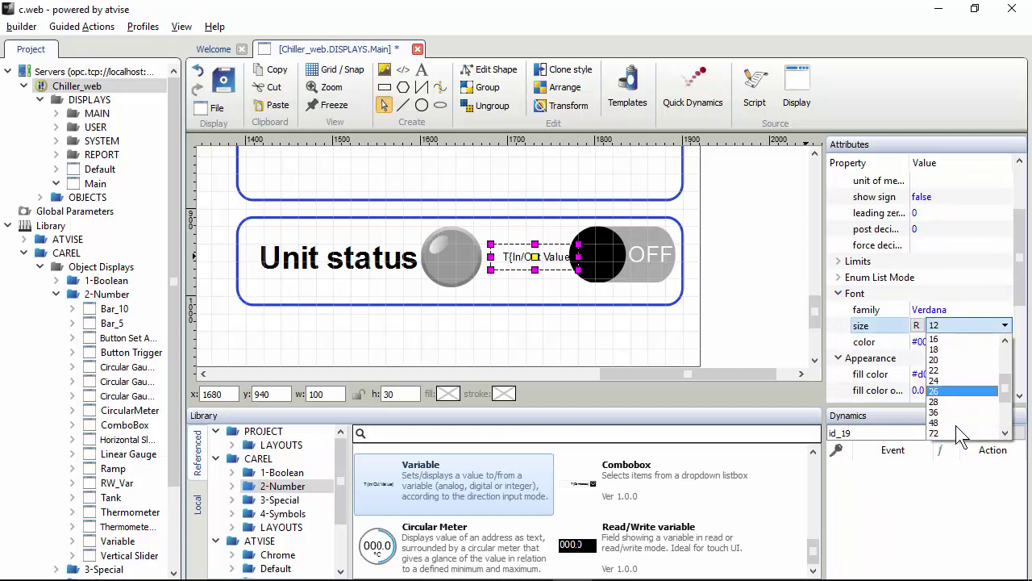
pyautogui.click(949, 412)
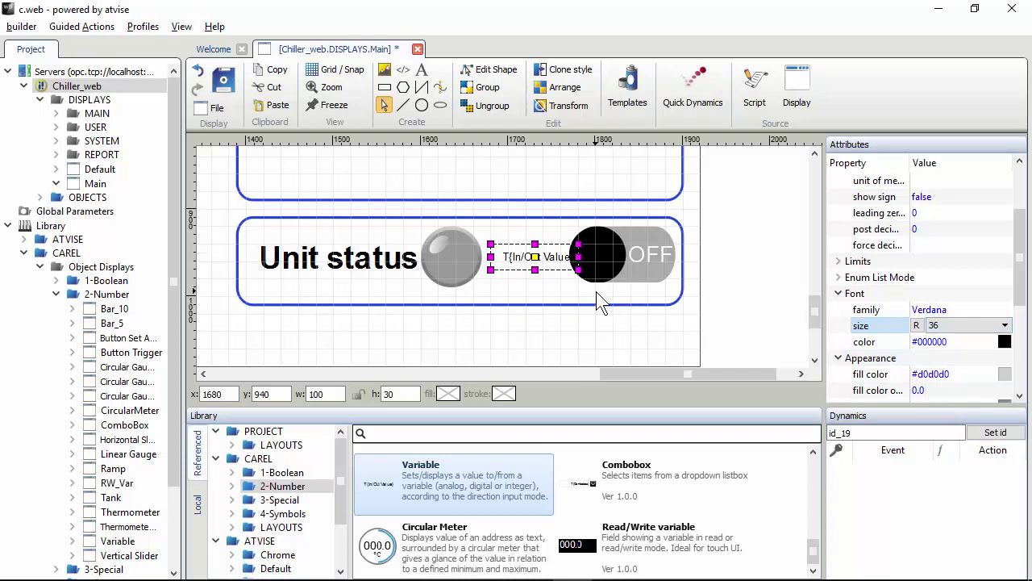
pyautogui.click(565, 351)
pyautogui.click(531, 275)
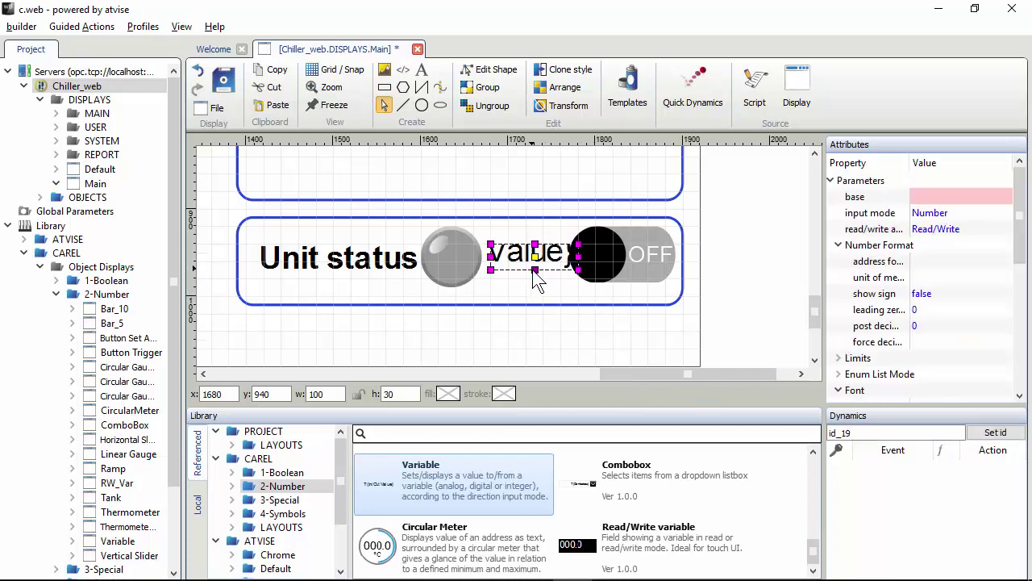
# - Set the Variable's base to the $dev$ > Digitals > UnitOn data point
pyautogui.click(927, 195)
pyautogui.click(917, 198)
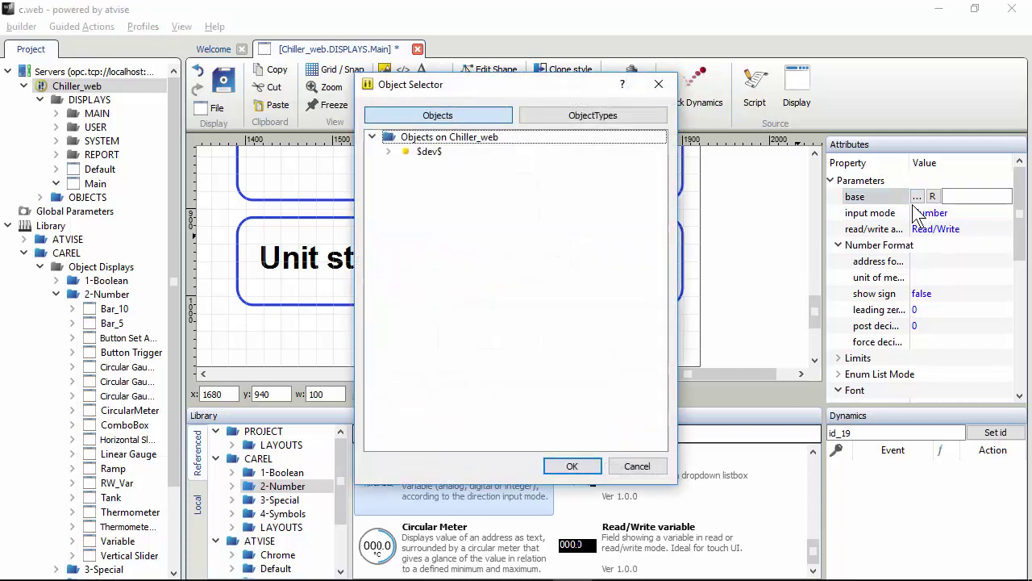
pyautogui.click(391, 151)
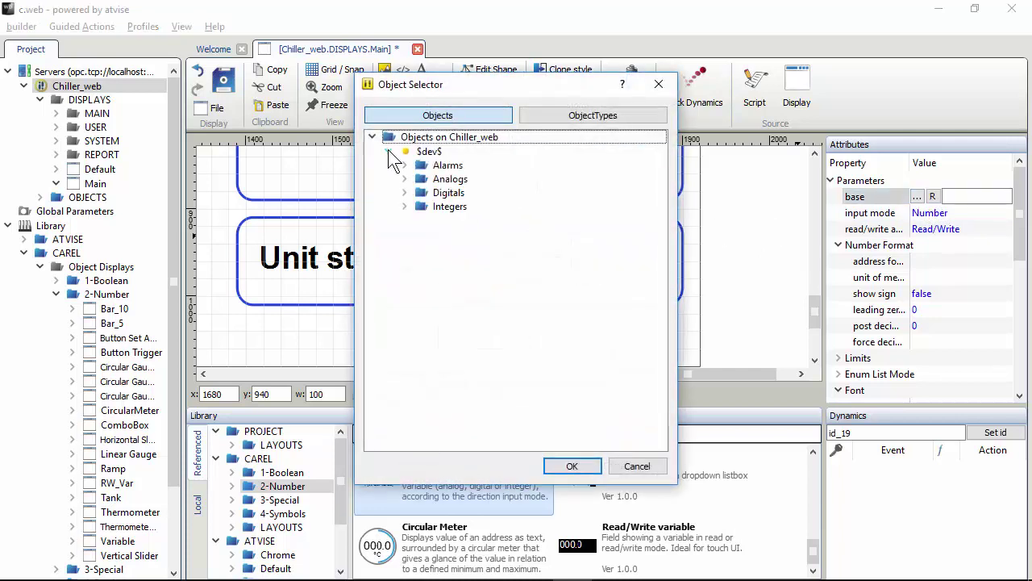
pyautogui.click(404, 192)
pyautogui.scroll(-2, 501, 395)
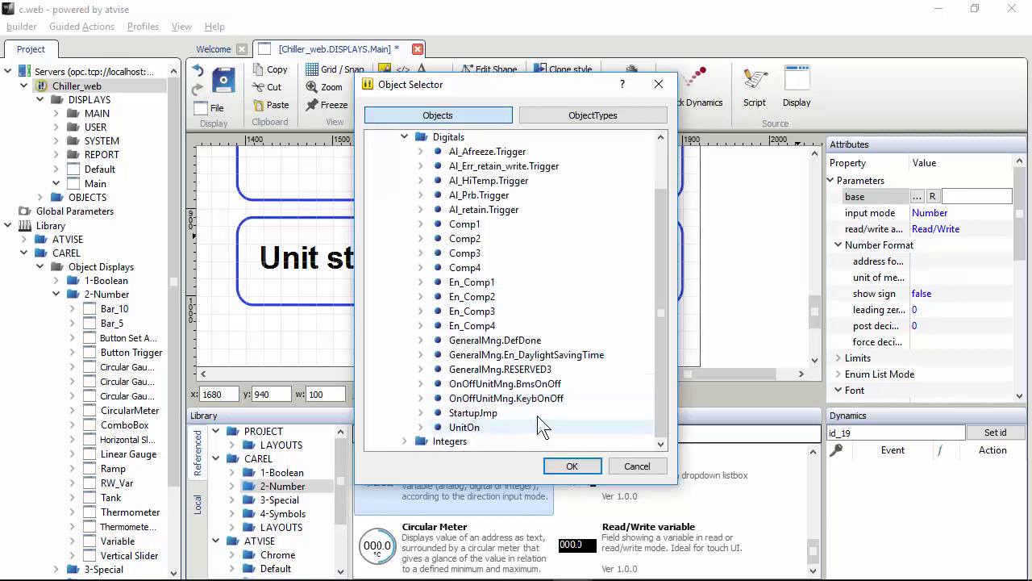
pyautogui.click(484, 428)
pyautogui.click(585, 465)
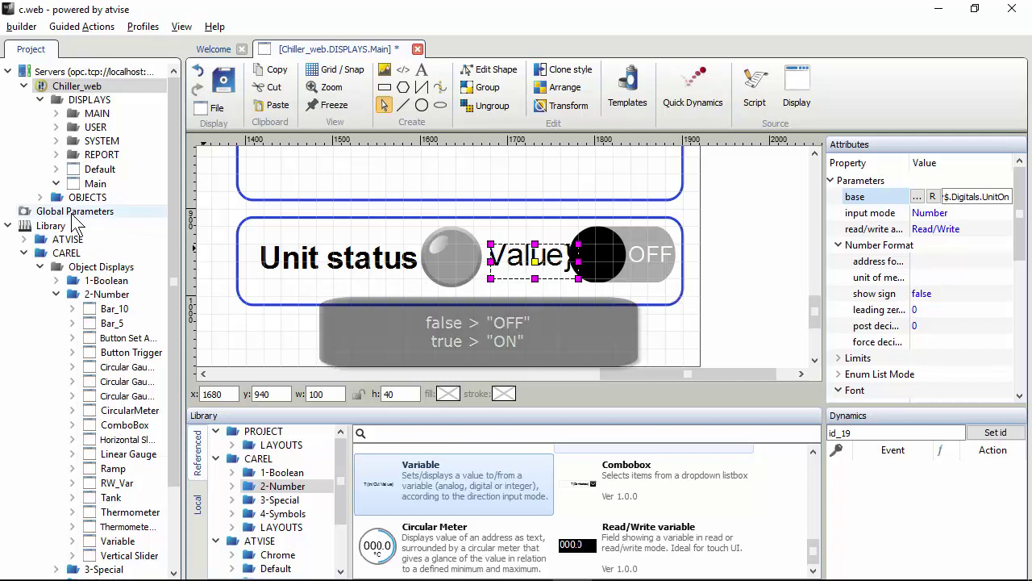
# - Add a global list GL_OFF_ON under Global Parameters with keys false and true
pyautogui.click(73, 213)
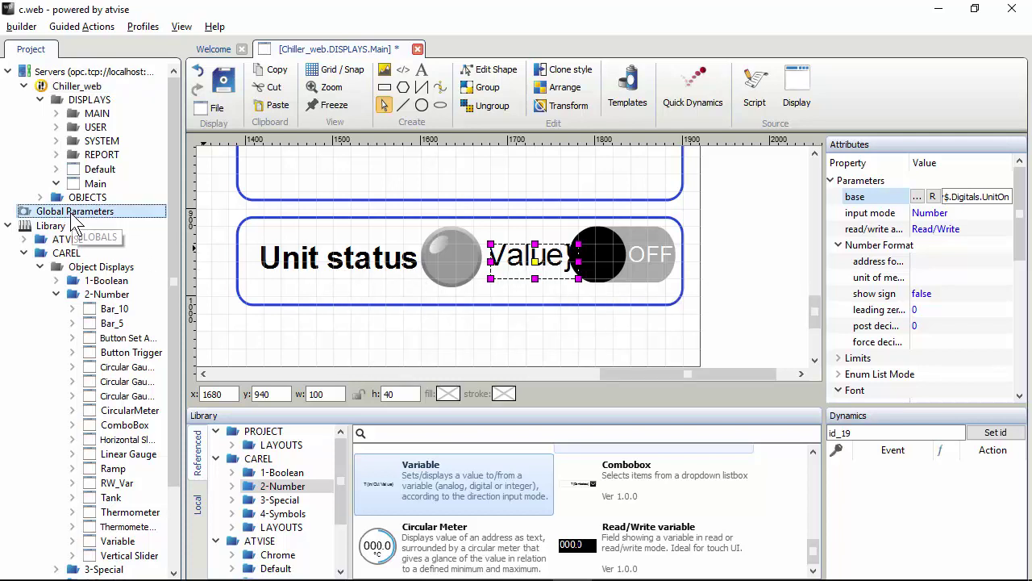
pyautogui.rightClick(72, 218)
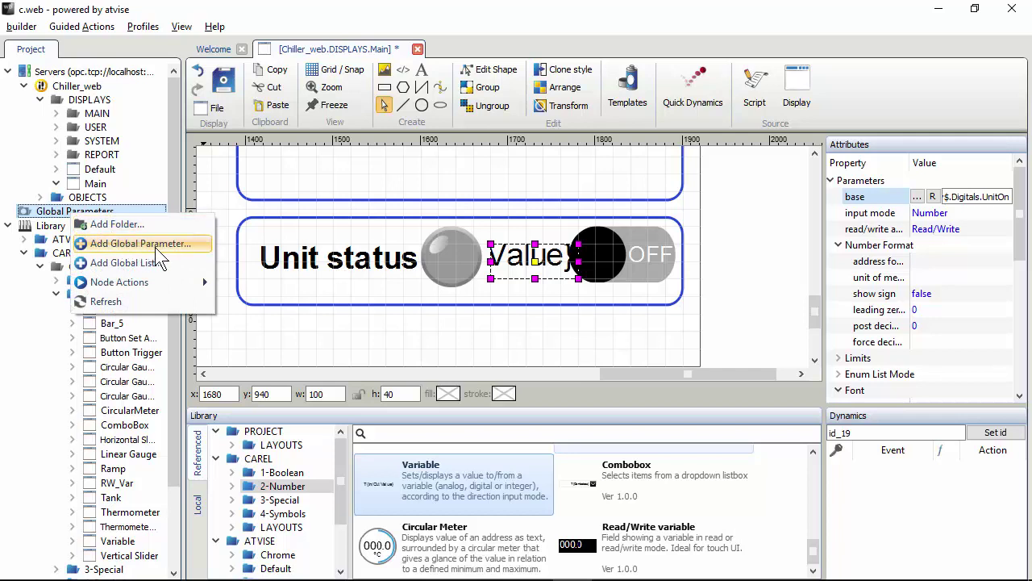
pyautogui.click(167, 260)
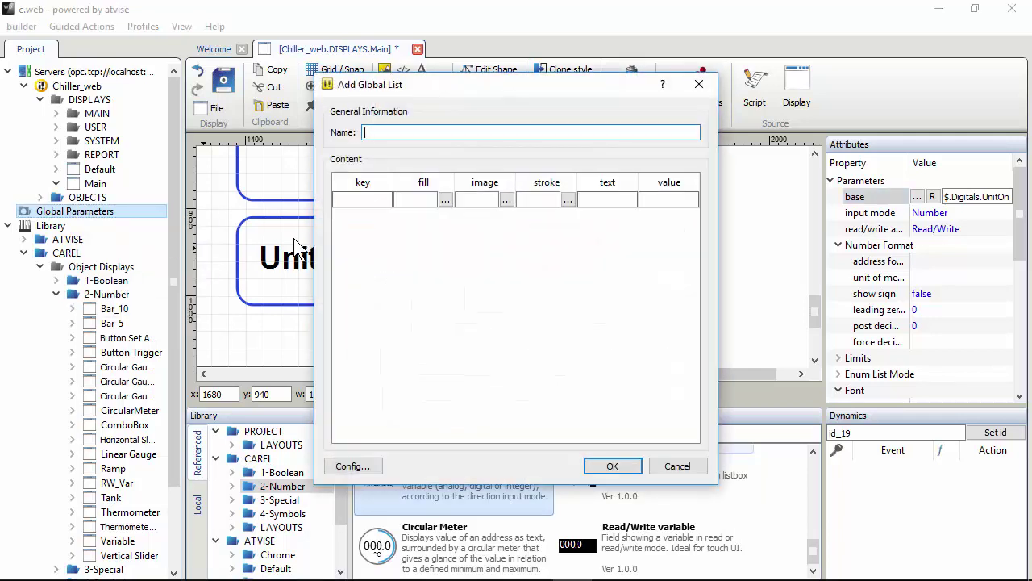
pyautogui.click(436, 132)
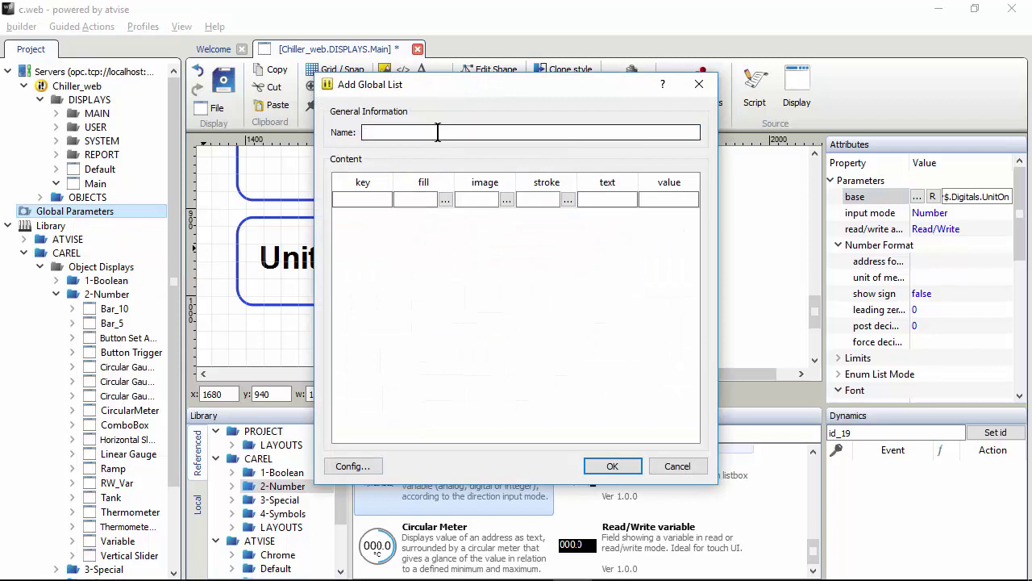
pyautogui.write('GL_')
pyautogui.write('false')
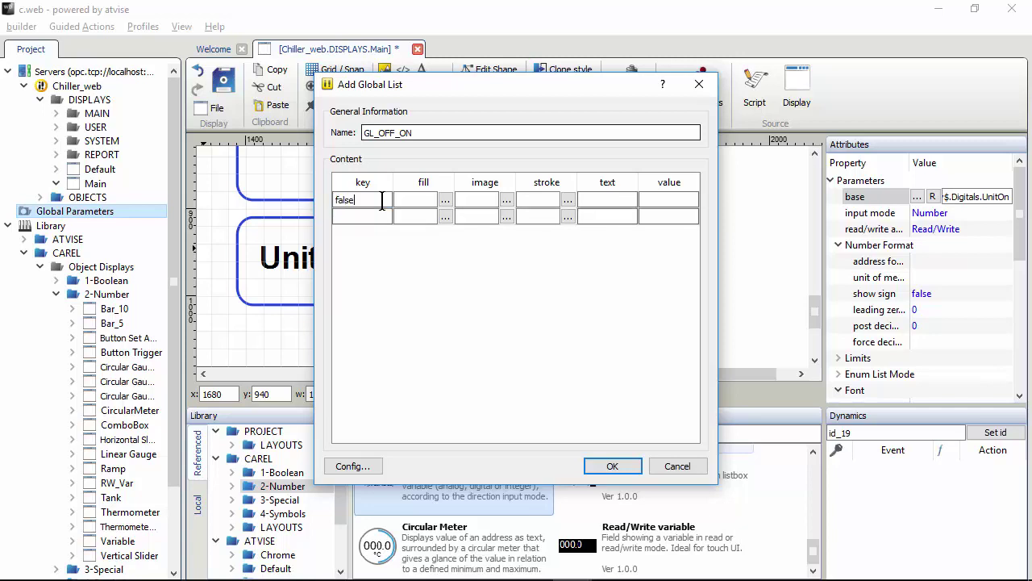
pyautogui.click(376, 216)
pyautogui.write('true')
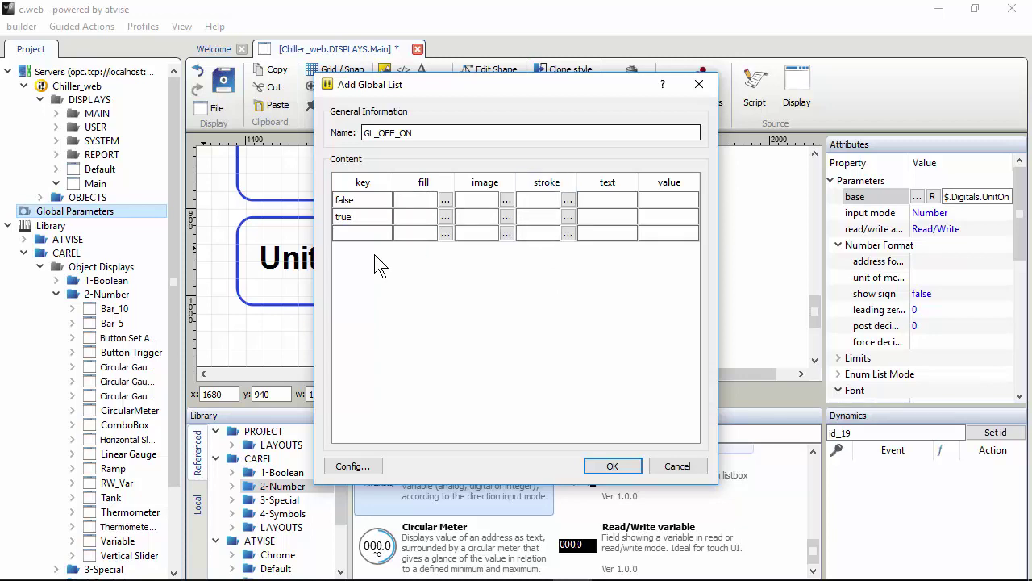
pyautogui.click(363, 467)
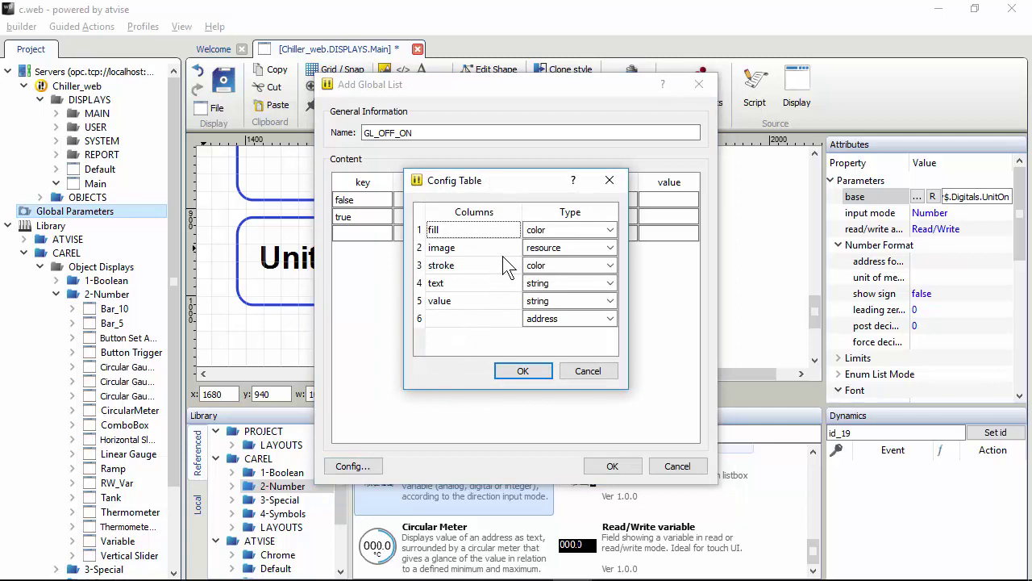
pyautogui.click(610, 179)
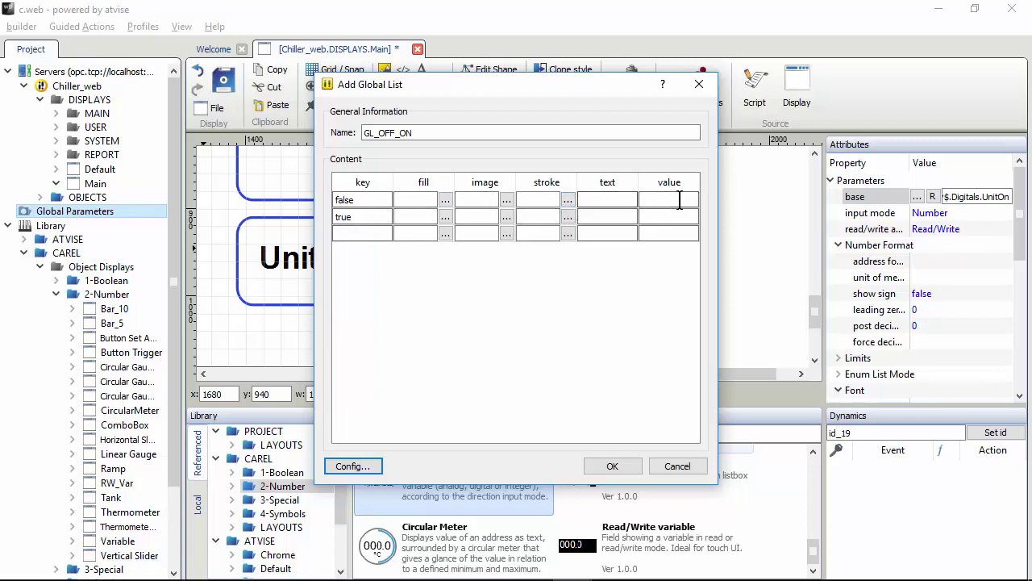
# - Enter text OFF for key false and ON for key true, then save the list
pyautogui.click(623, 202)
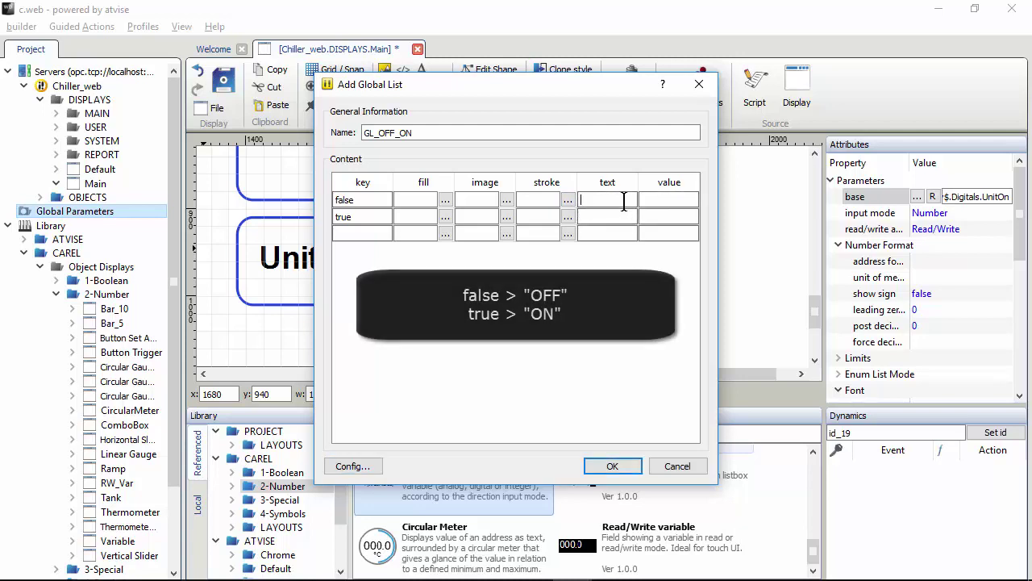
pyautogui.write('OFF')
pyautogui.click(622, 216)
pyautogui.write('ON')
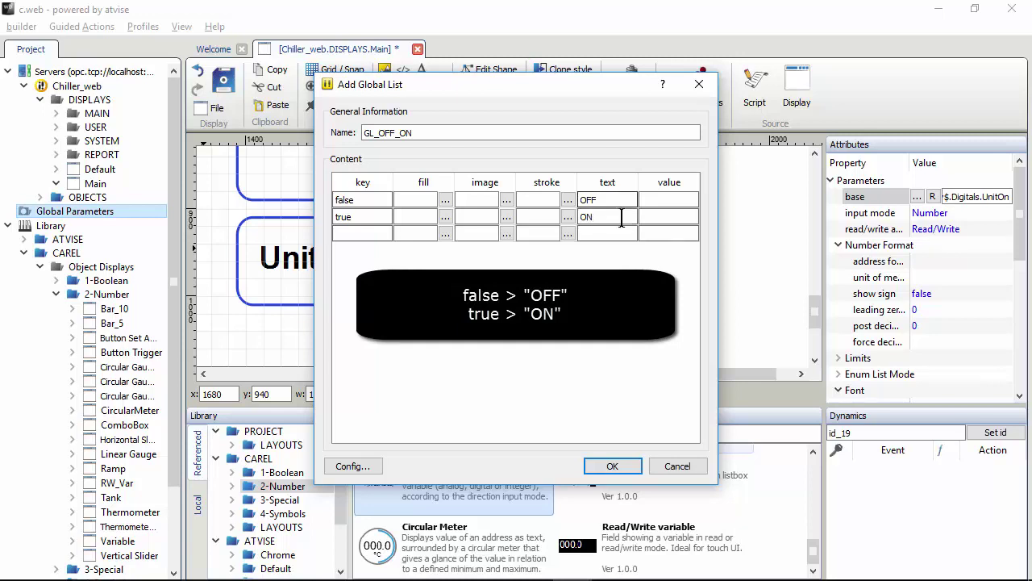
pyautogui.press('Return')
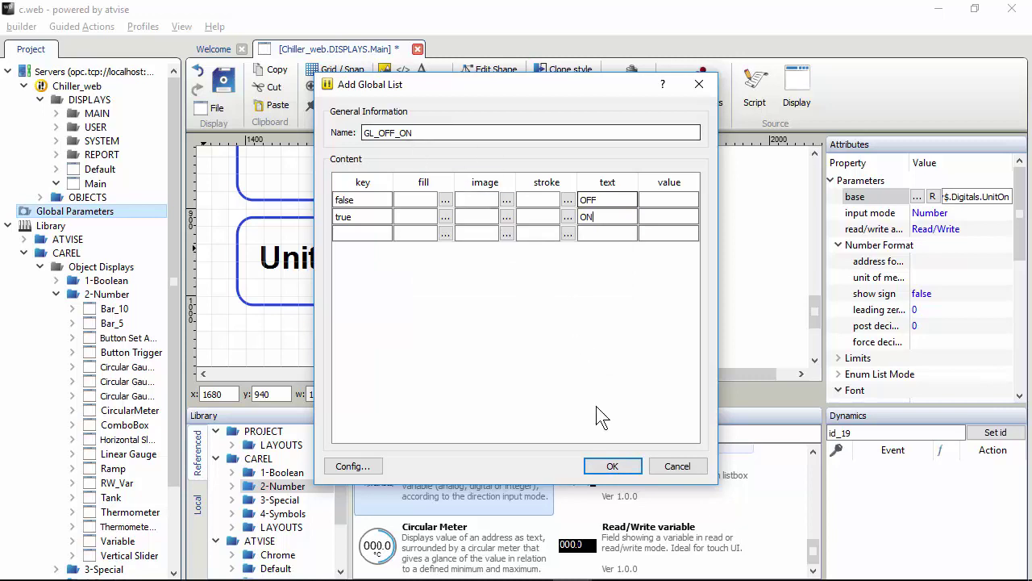
pyautogui.click(611, 468)
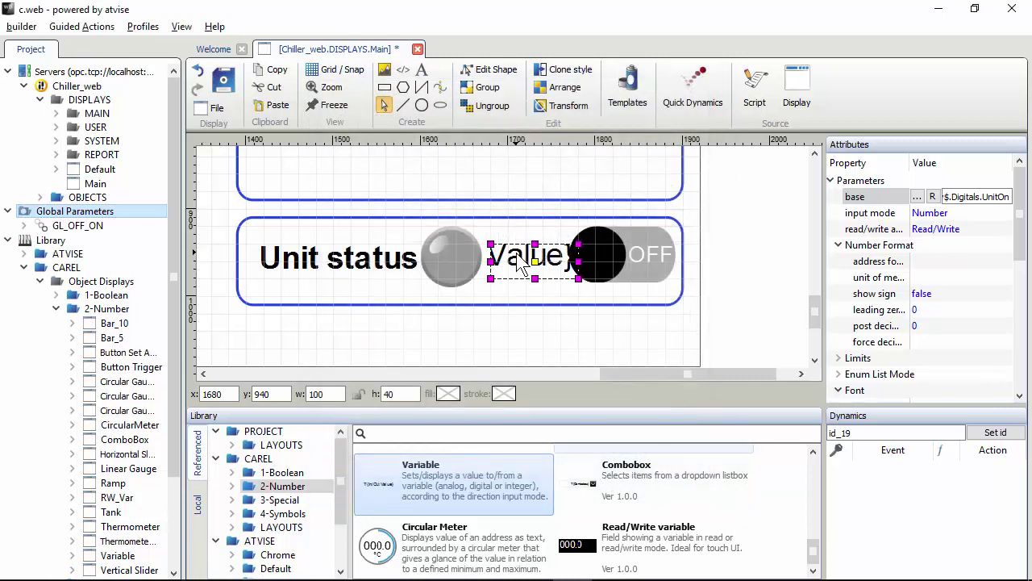
# - Choose GL_OFF_ON as the Variable's enum list in the Address Selector
pyautogui.click(839, 376)
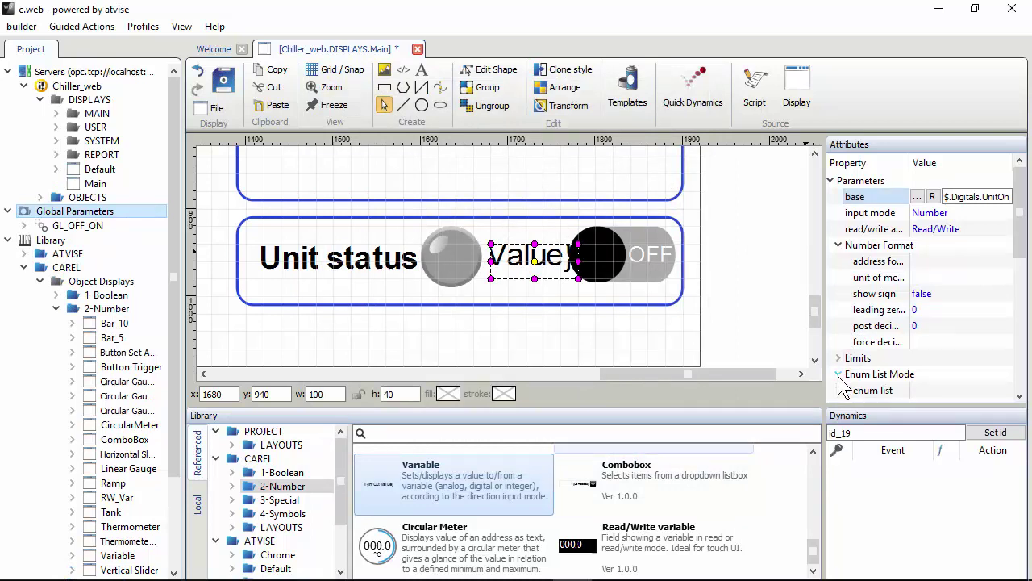
pyautogui.click(967, 394)
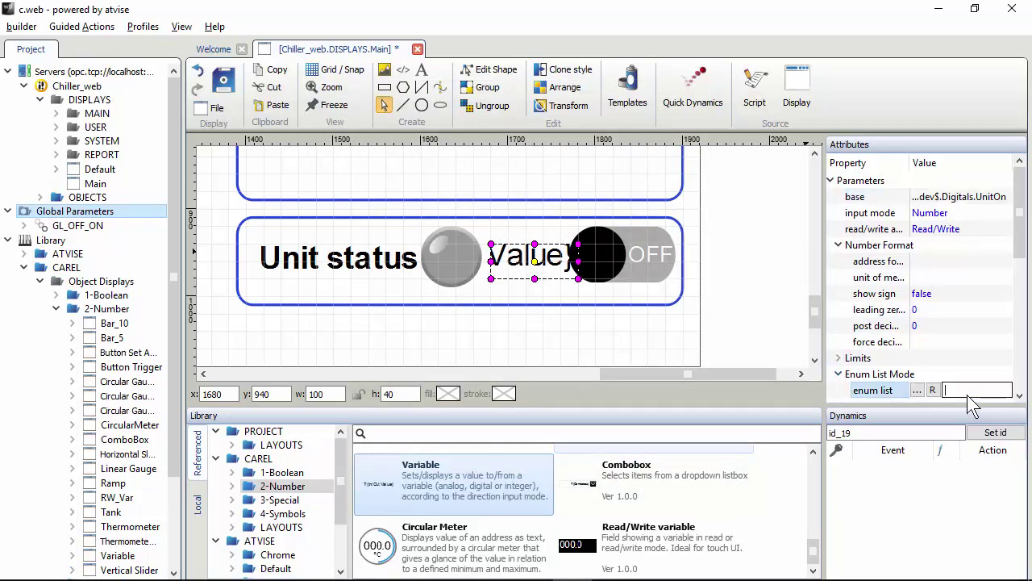
pyautogui.click(917, 391)
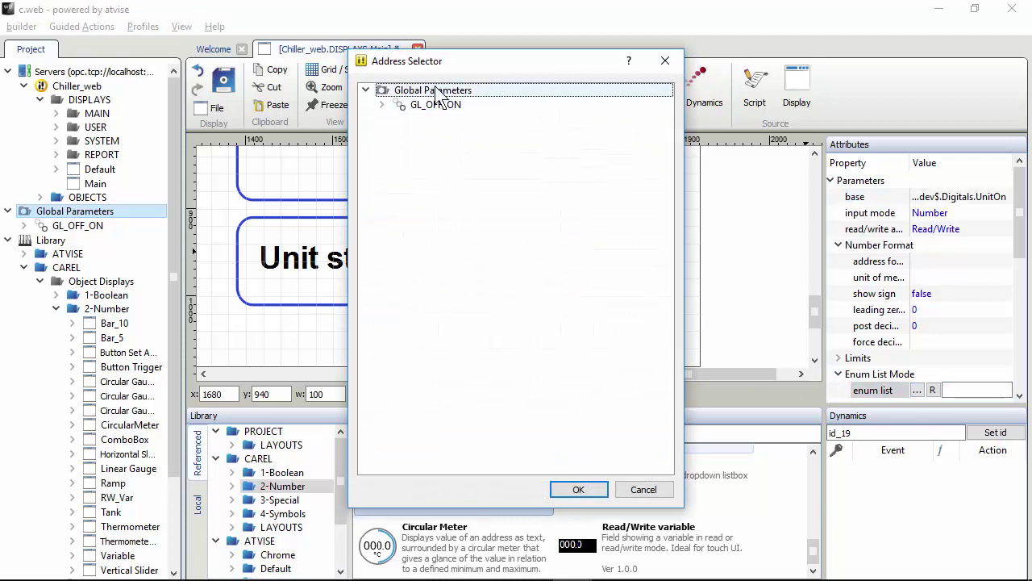
pyautogui.click(434, 107)
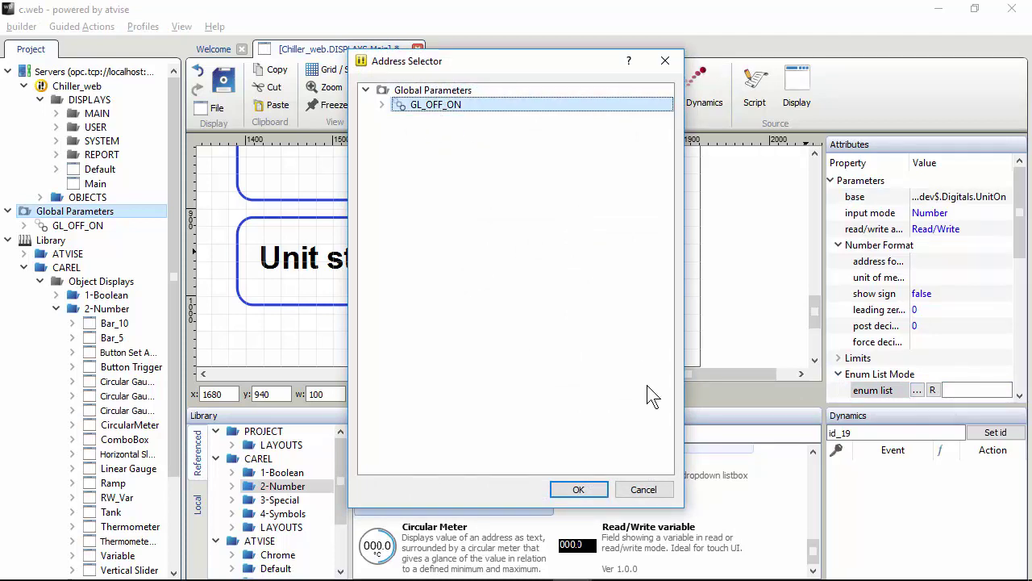
pyautogui.click(597, 487)
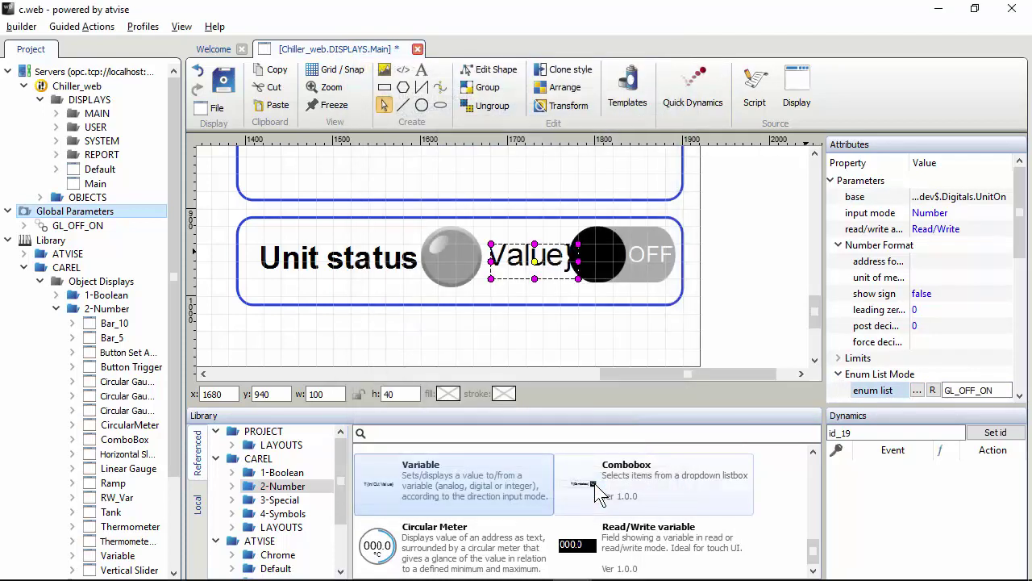
pyautogui.moveTo(594, 483)
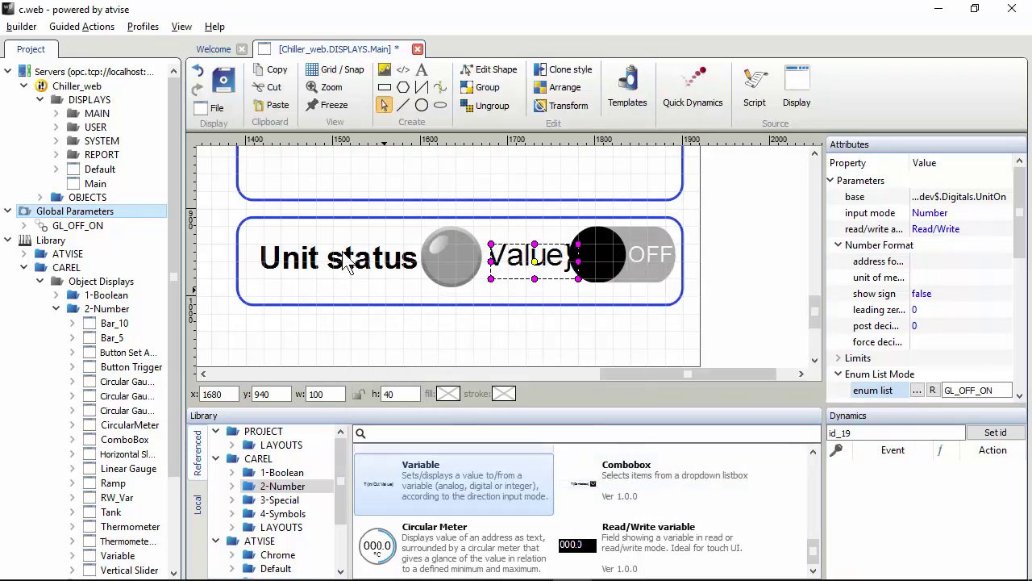
# - Save the display and distribute the project to Chiller_web via Guided Actions
pyautogui.click(212, 77)
pyautogui.click(82, 26)
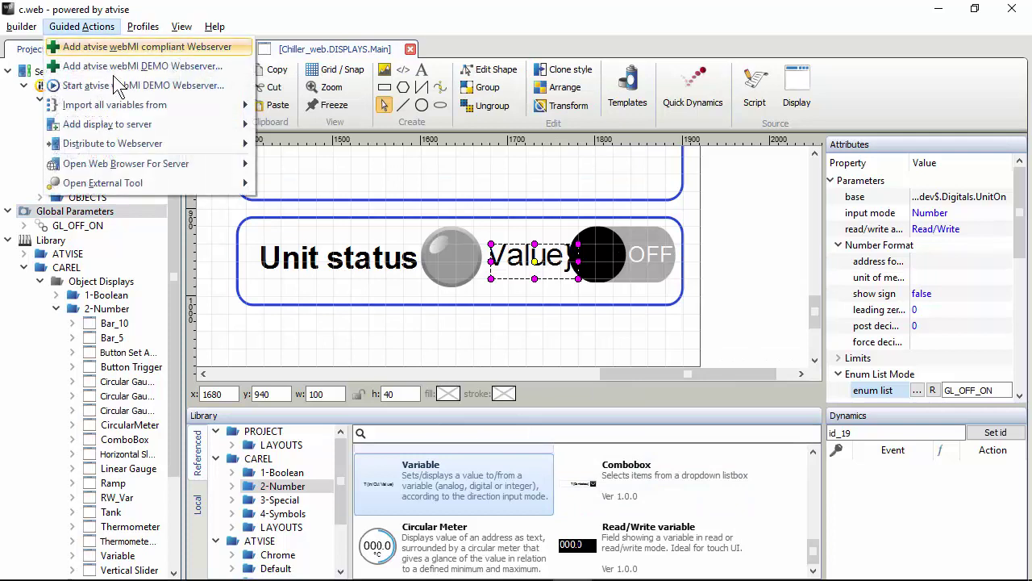
pyautogui.moveTo(158, 145)
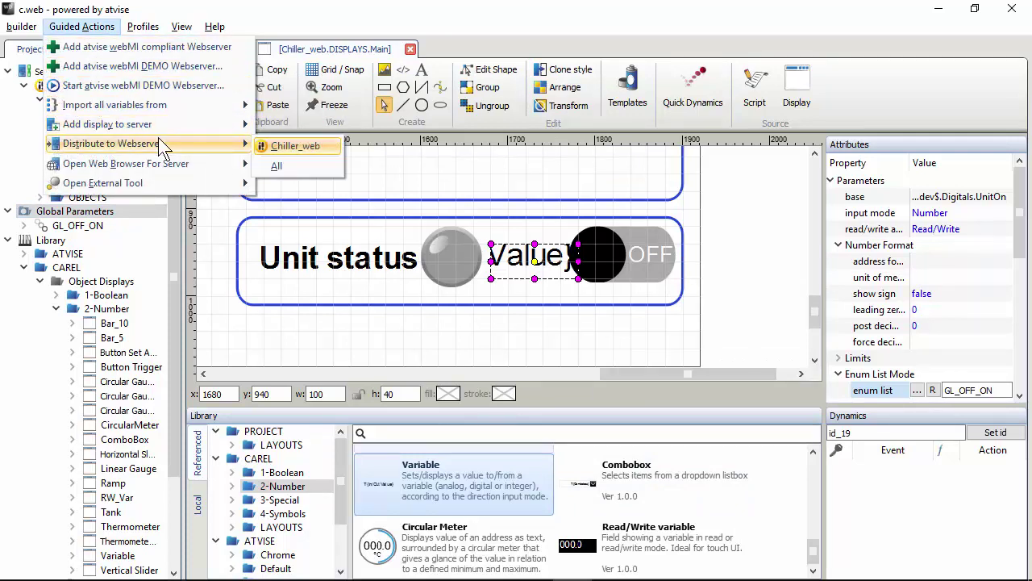
pyautogui.click(278, 146)
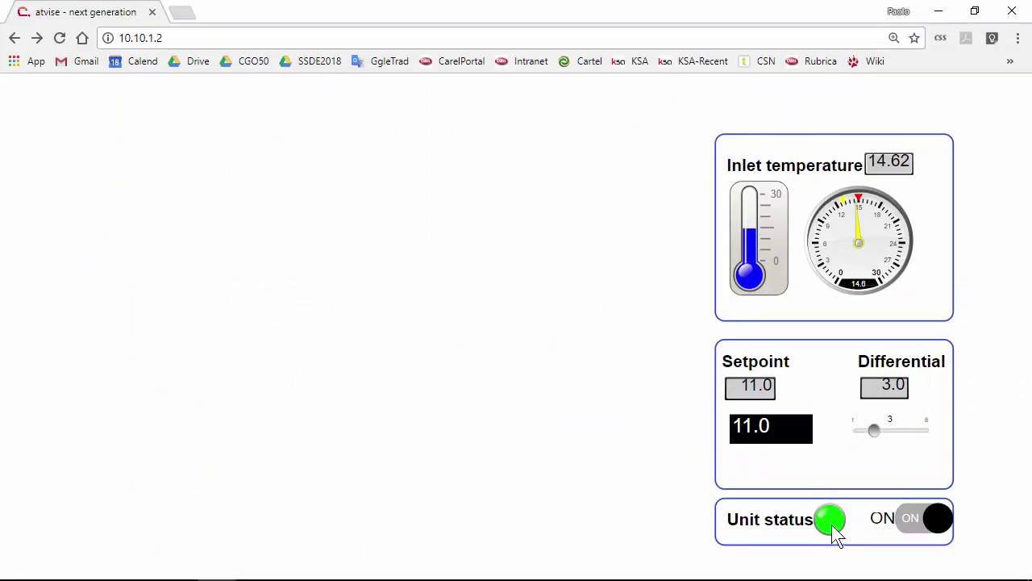
# - Toggle the Unit status switch off, on, off, on, checking the label reads OFF then ON
pyautogui.click(940, 520)
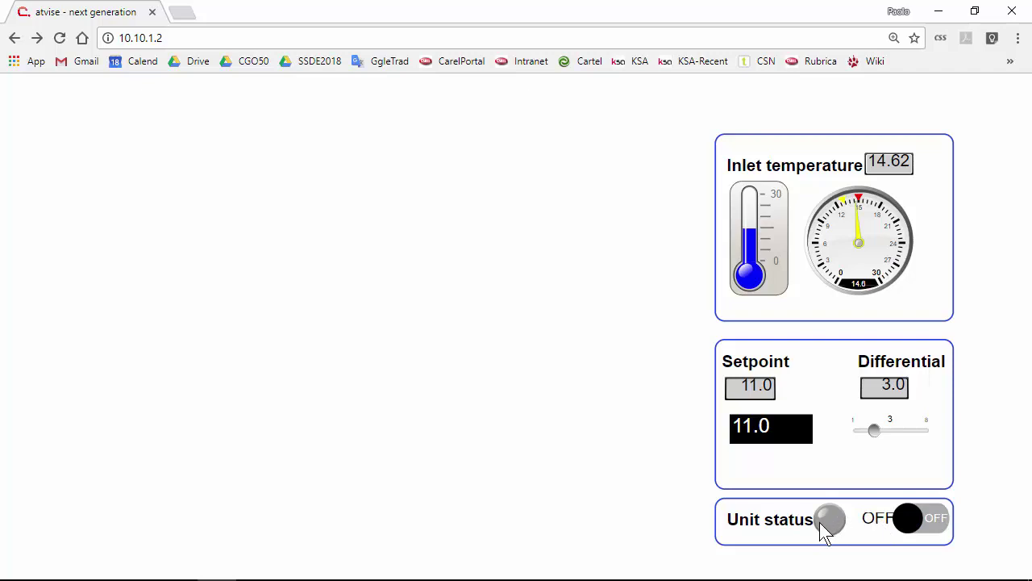
pyautogui.click(917, 518)
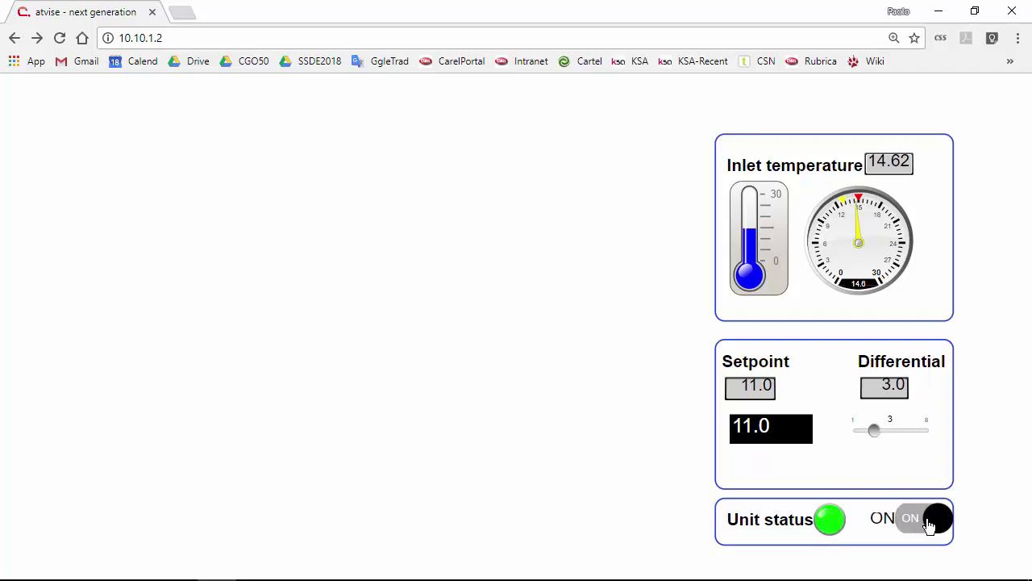
pyautogui.click(915, 522)
pyautogui.click(915, 525)
# - Open the C:\Chiller_cweb folder in File Explorer
pyautogui.press('super+e')
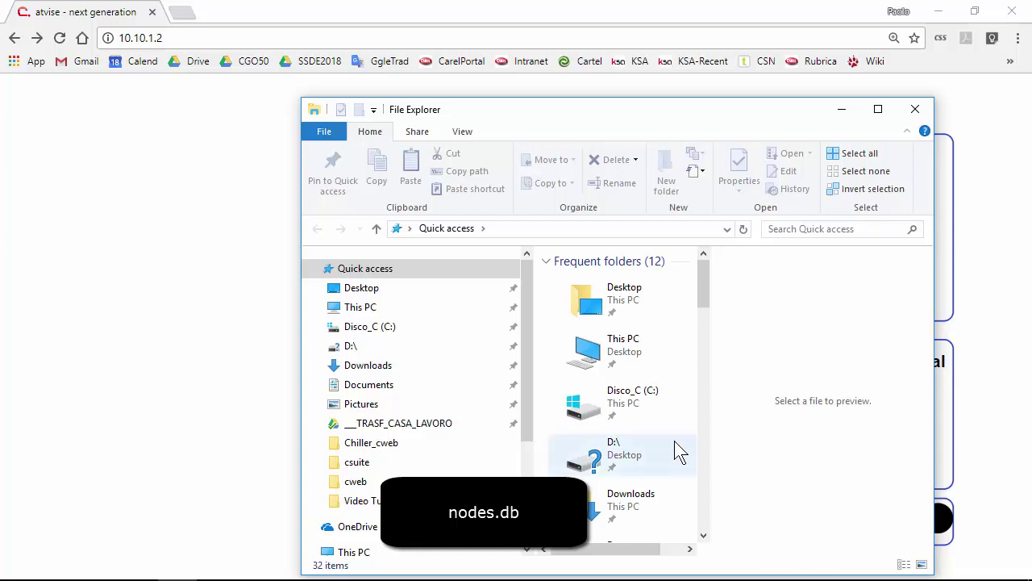
pyautogui.click(636, 413)
pyautogui.doubleClick(636, 413)
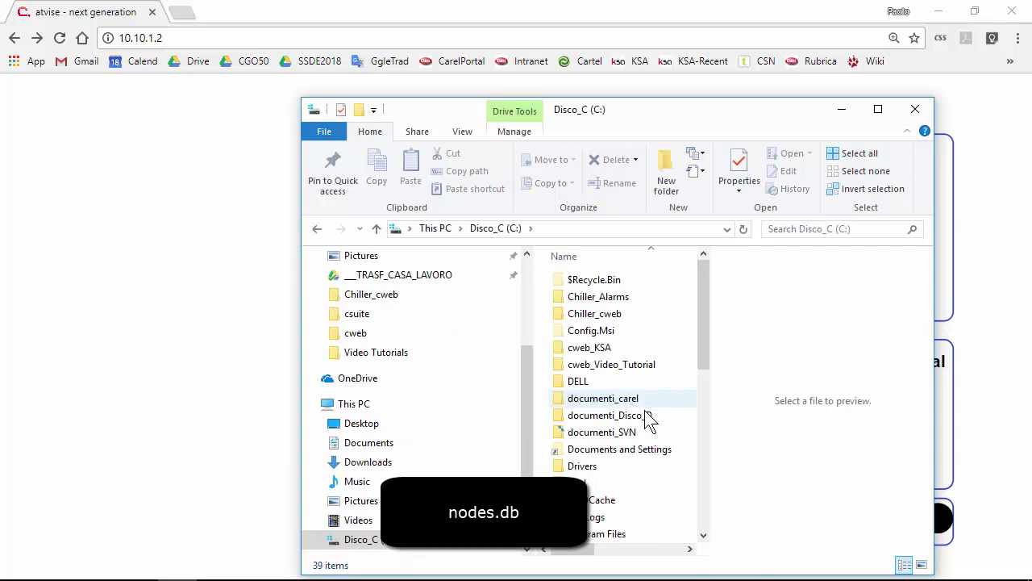
pyautogui.doubleClick(601, 318)
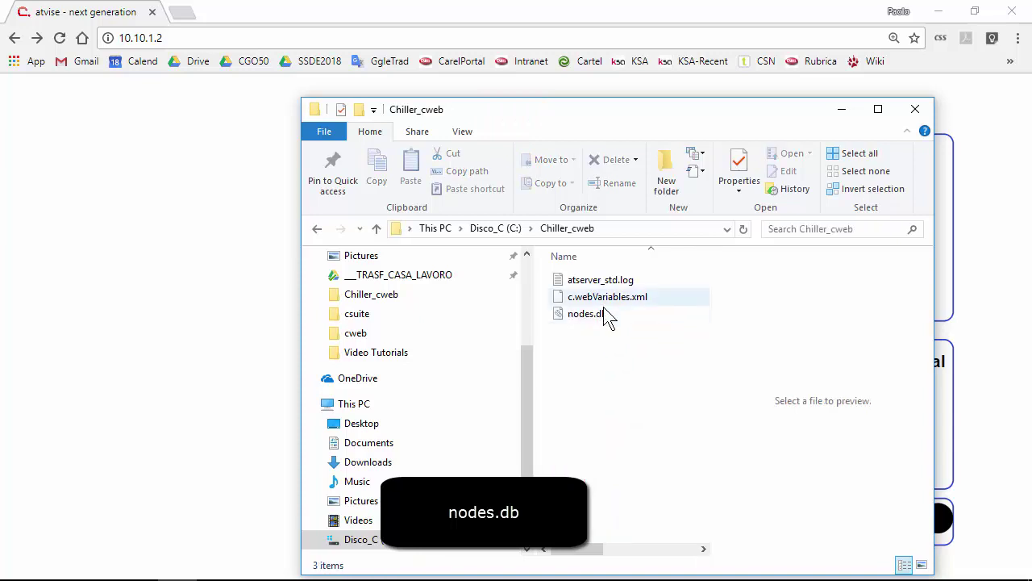
# - Copy the 15.9 MB nodes.db file to the clipboard
pyautogui.click(586, 316)
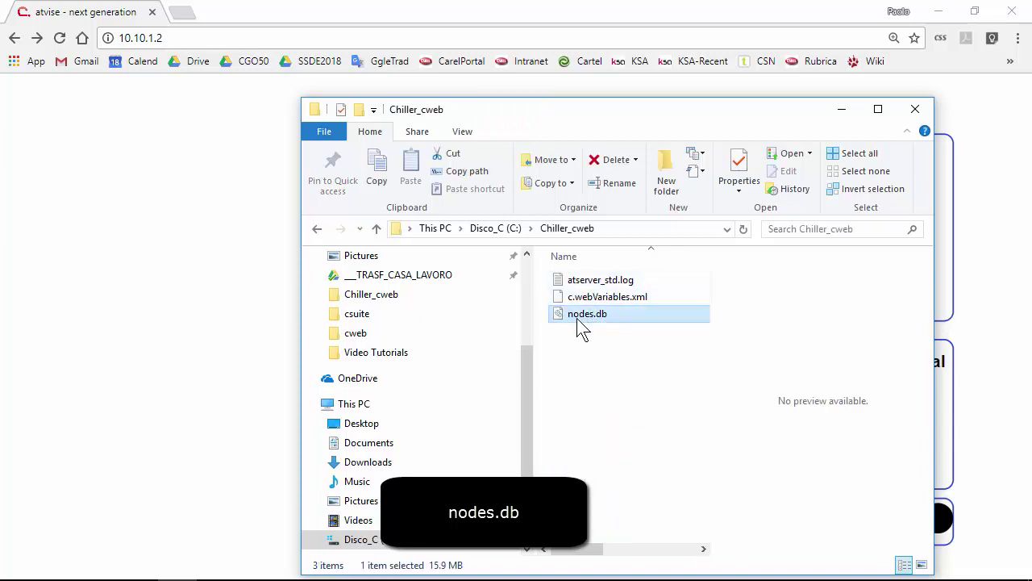
pyautogui.moveTo(295, 270); pyautogui.dragTo(55, 253)
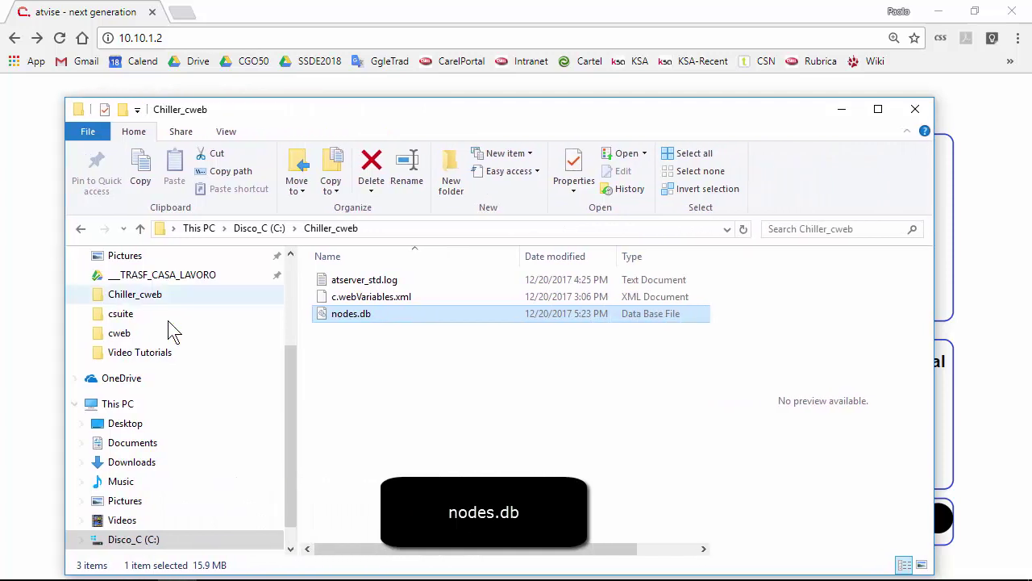
pyautogui.click(348, 313)
pyautogui.press('Escape')
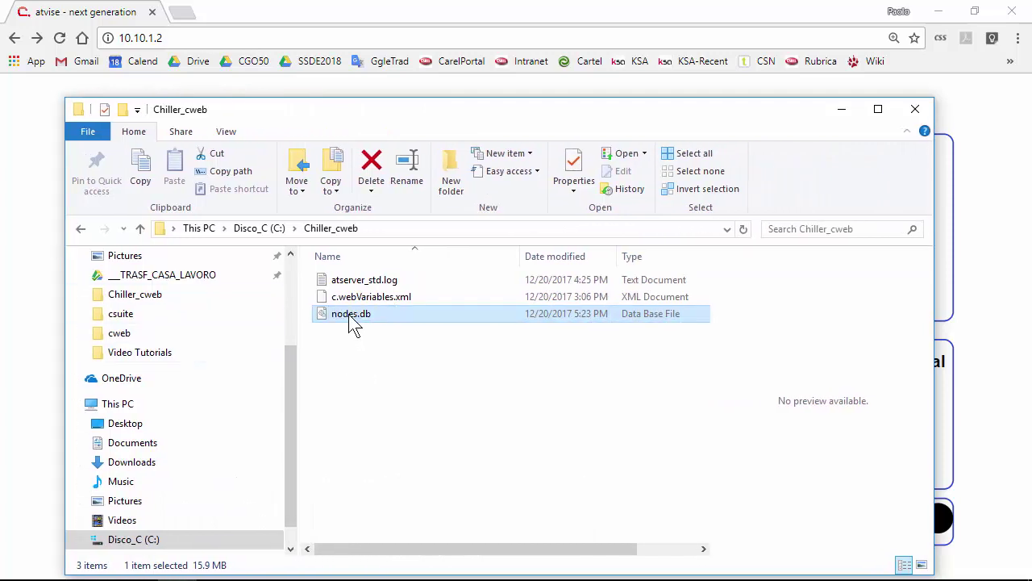
pyautogui.rightClick(351, 317)
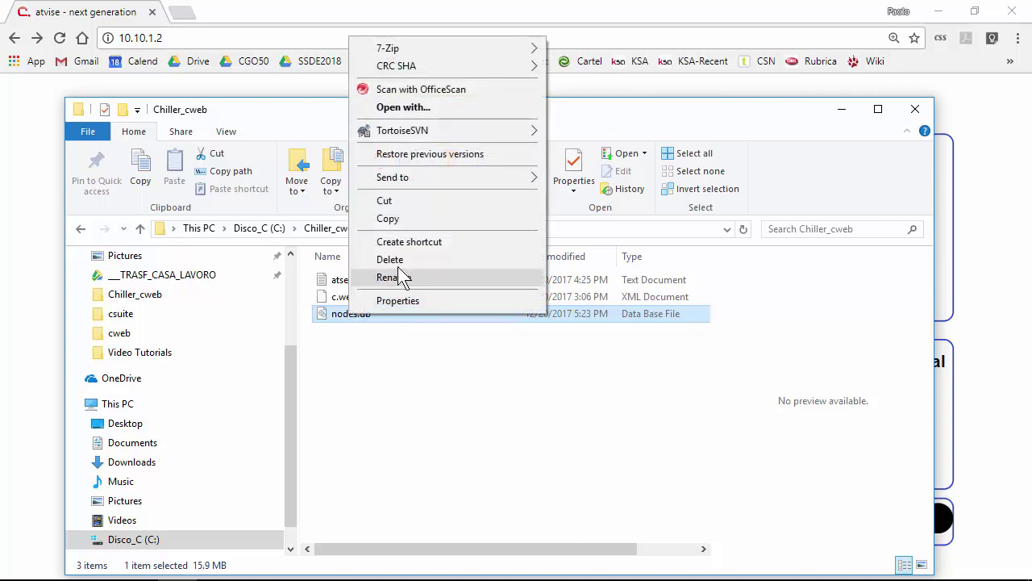
pyautogui.click(395, 202)
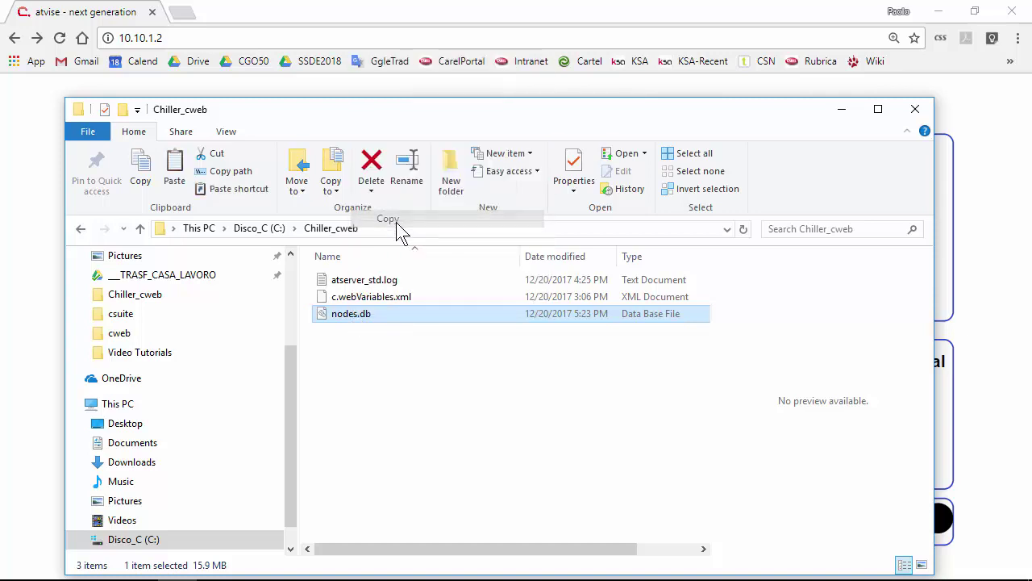
pyautogui.rightClick(438, 381)
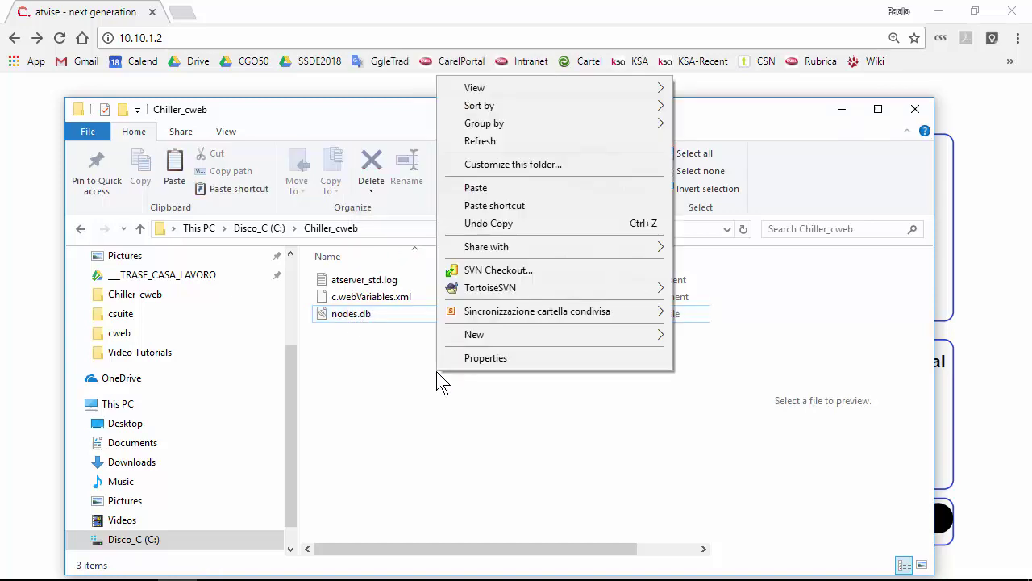
# - Paste a copy of nodes.db and rename it to nodes - Exercise_05.db
pyautogui.click(480, 188)
pyautogui.click(386, 316)
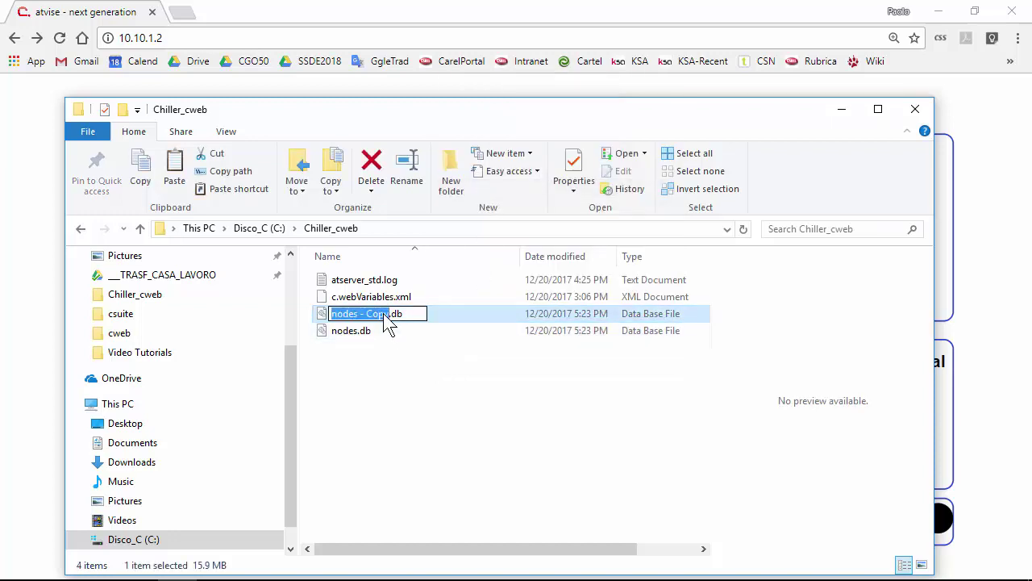
pyautogui.click(385, 316)
pyautogui.press('BackSpace')
pyautogui.press('BackSpace')
pyautogui.press('BackSpace')
pyautogui.press('BackSpace')
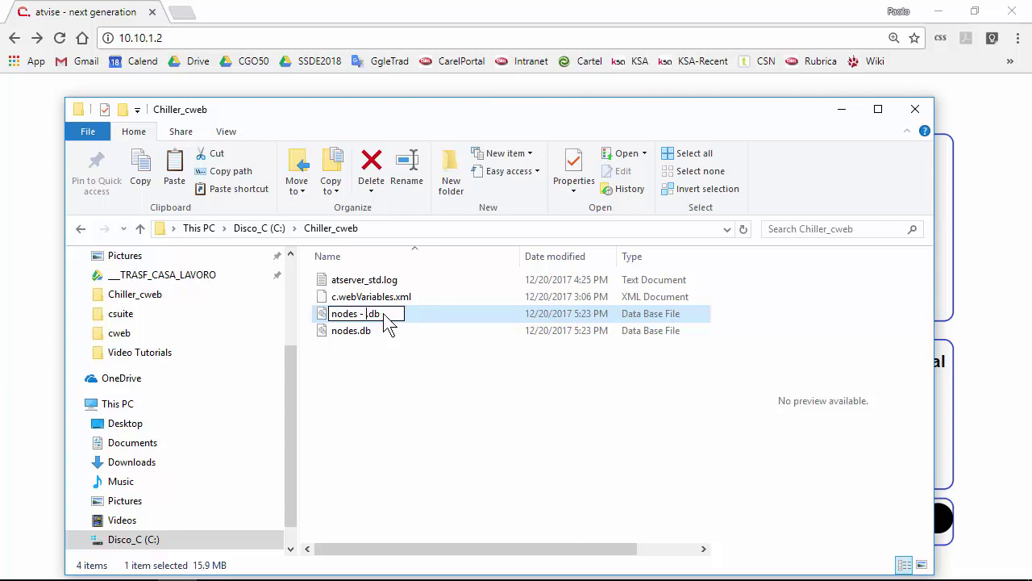
pyautogui.write('Esercise')
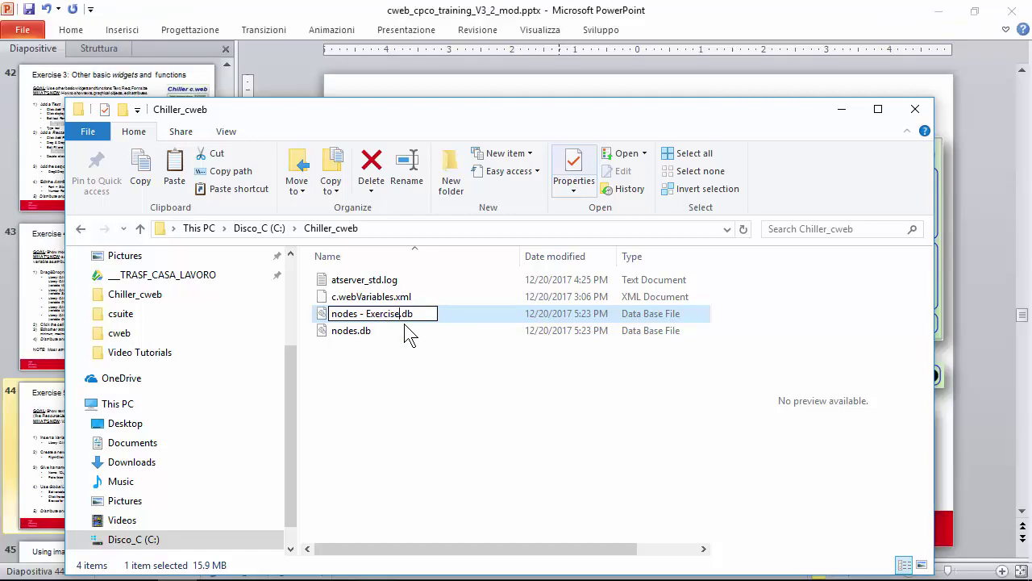
pyautogui.write('_05')
pyautogui.press('Return')
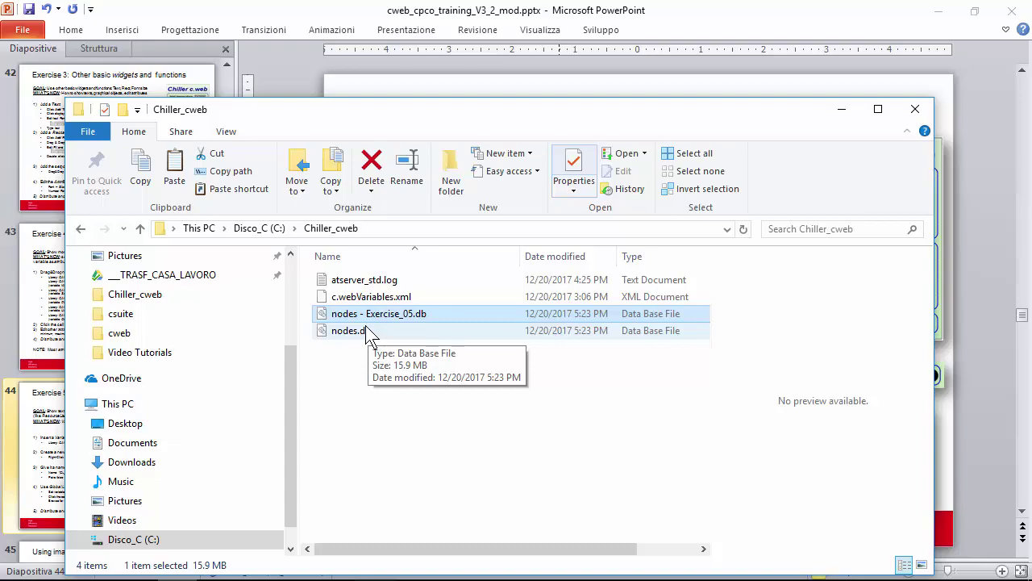
# - Start the slide show from slide 44, 'Exercise 5: Show Unit status as OFF/ON'
pyautogui.hotkey('shift', 'F5')
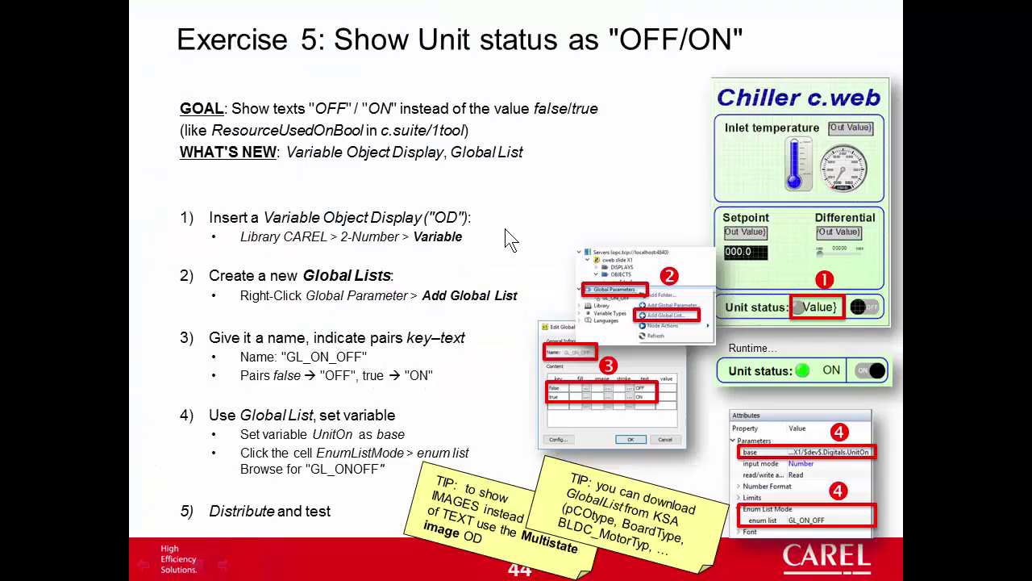